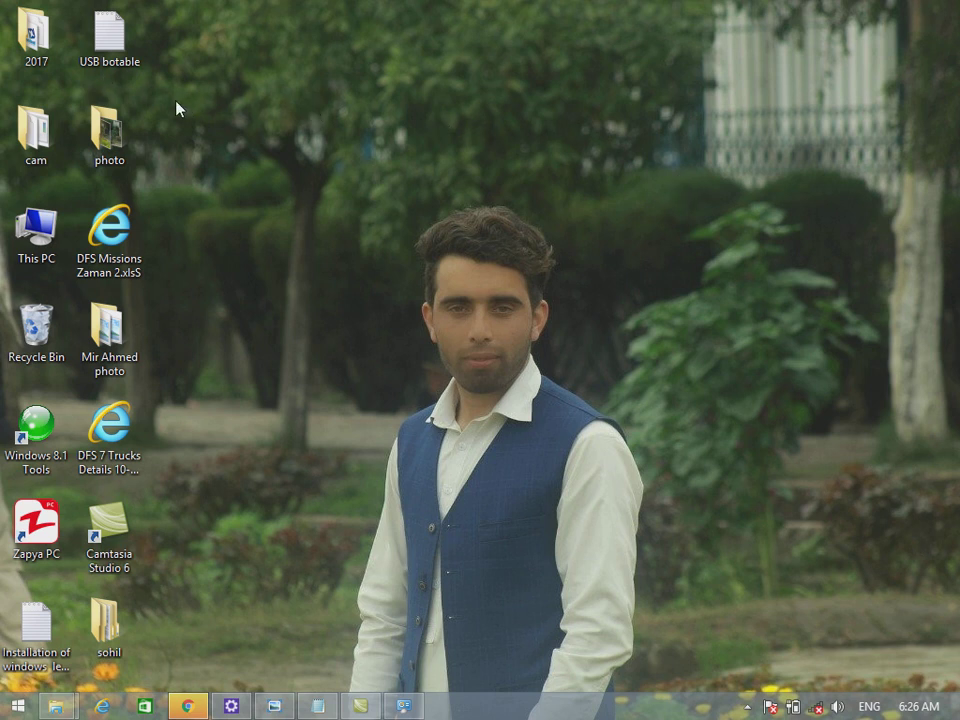
# Open and maximize the cam folder, then run SketchUpMake-en$ as administrator
pyautogui.doubleClick(70, 122)
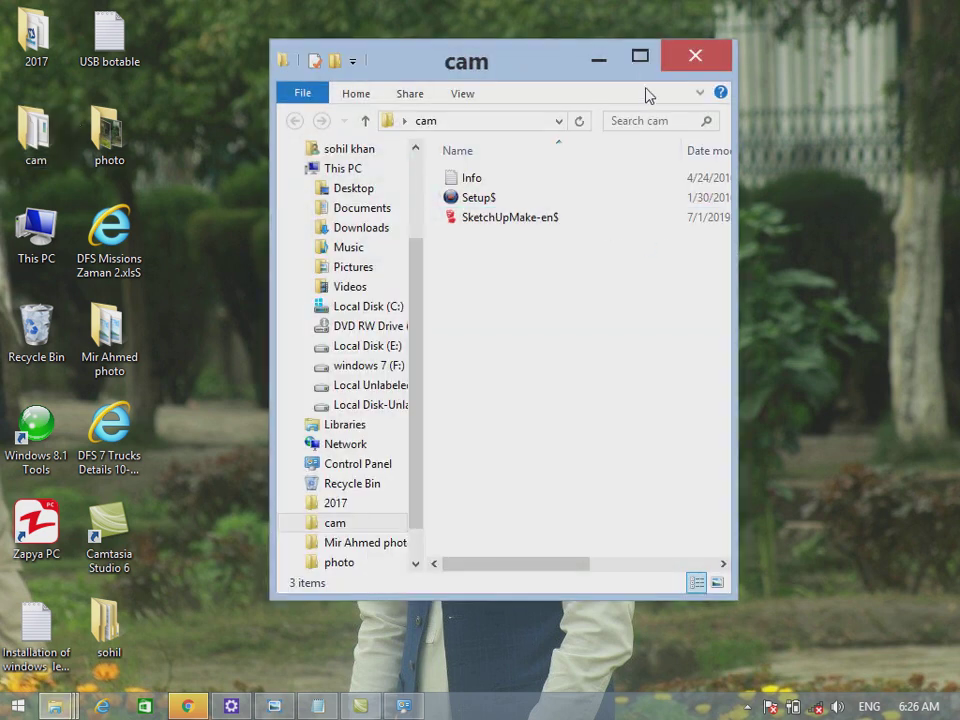
pyautogui.click(640, 56)
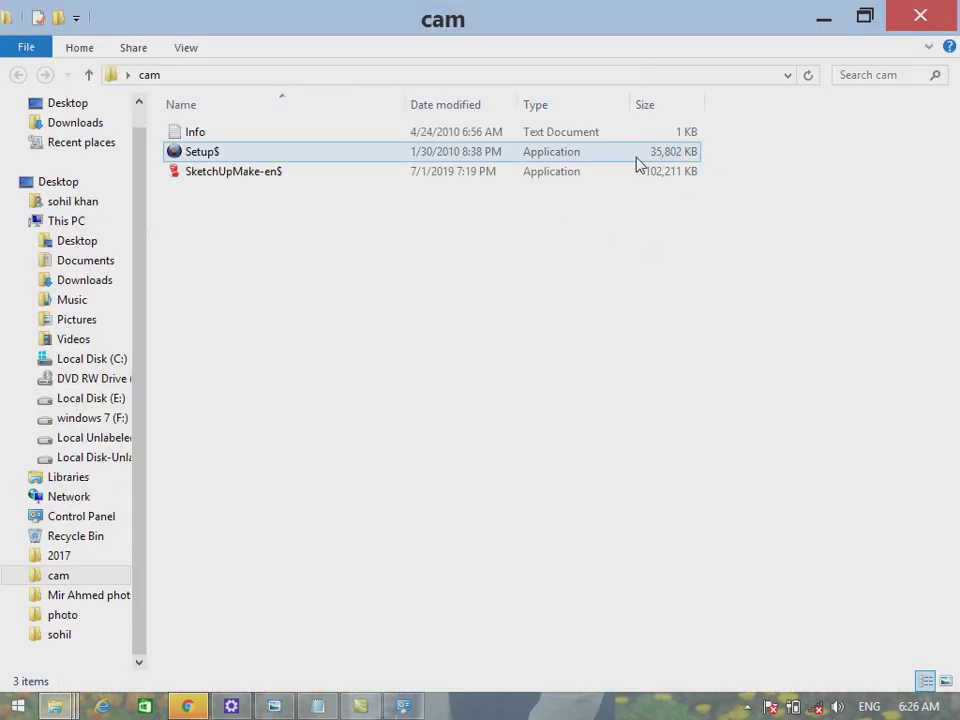
pyautogui.click(190, 172)
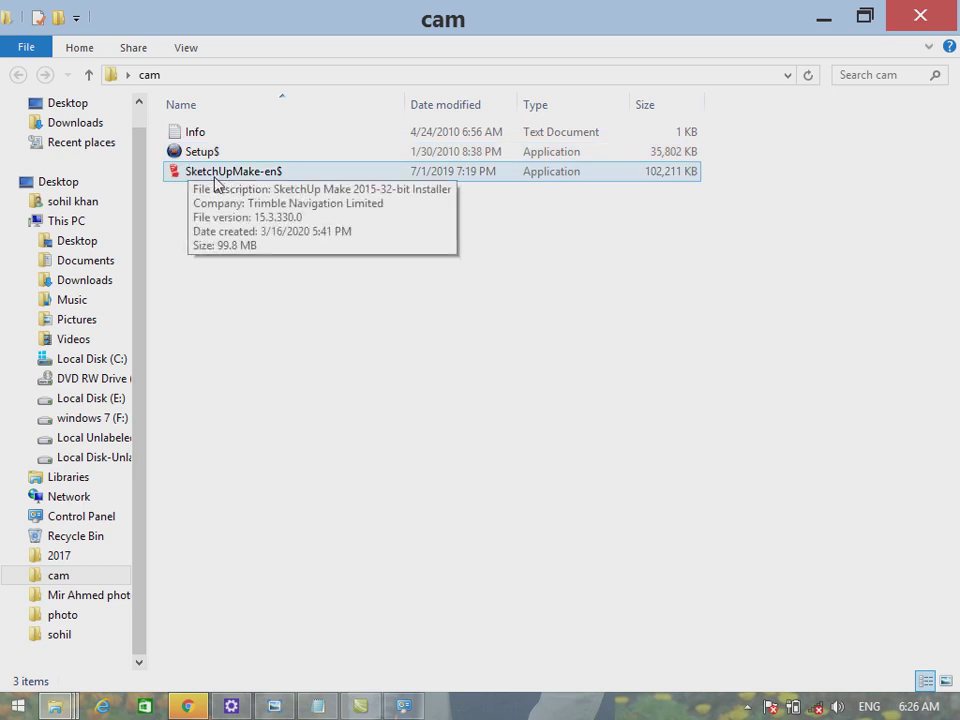
pyautogui.click(214, 182)
pyautogui.rightClick(212, 181)
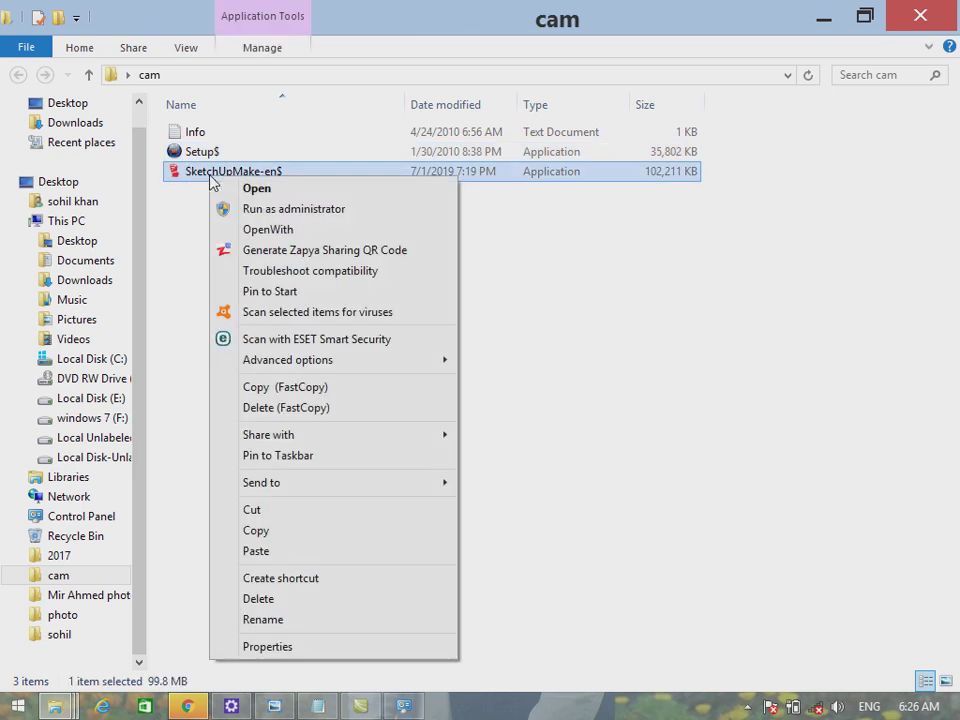
pyautogui.click(278, 216)
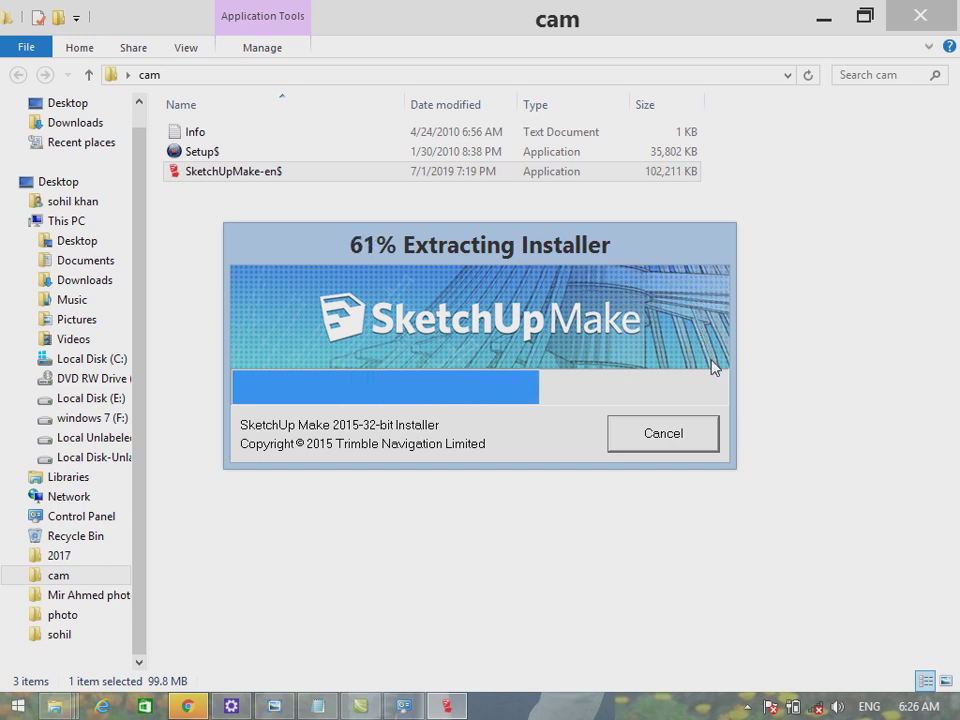
# Open Control Panel with the control command and go to the Mouse settings
pyautogui.press('super+r')
pyautogui.write('c')
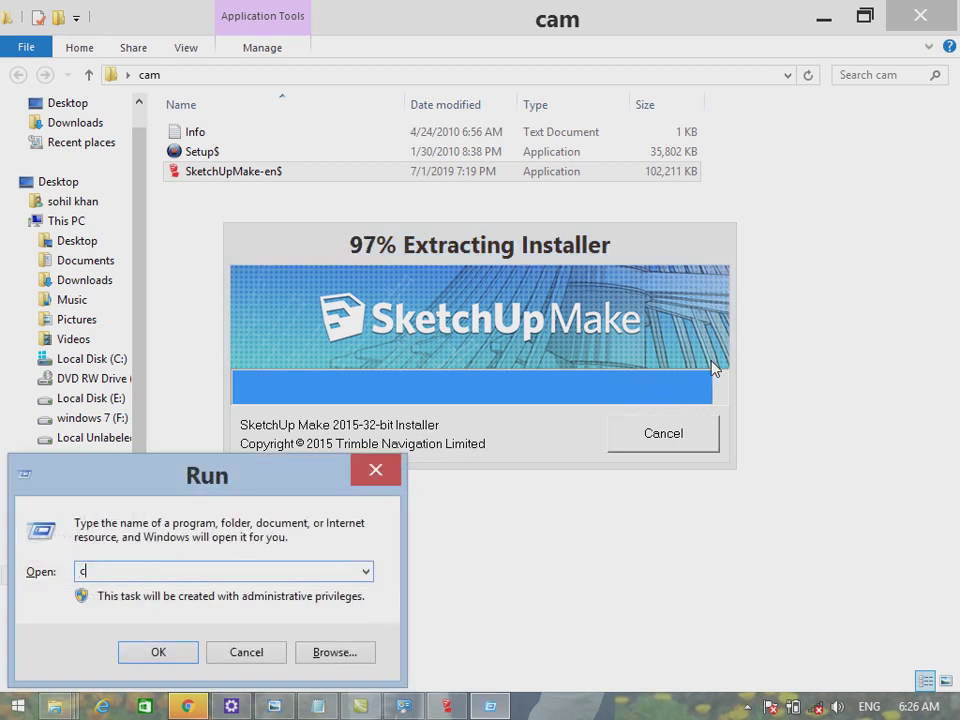
pyautogui.write('ontrol')
pyautogui.press('Return')
pyautogui.press('m')
pyautogui.press('o')
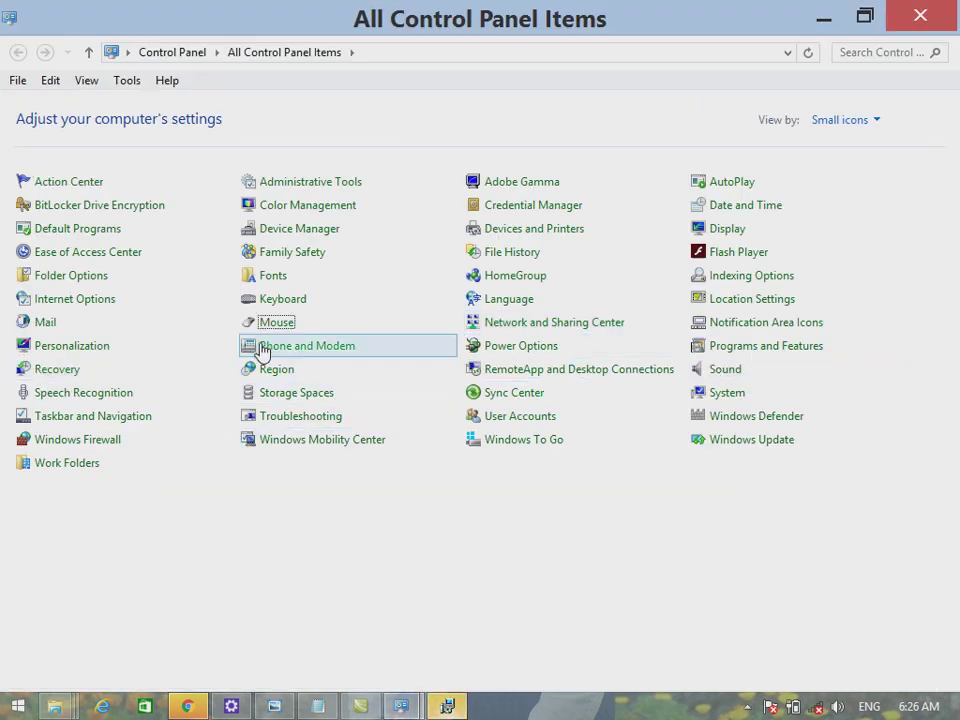
pyautogui.doubleClick(275, 326)
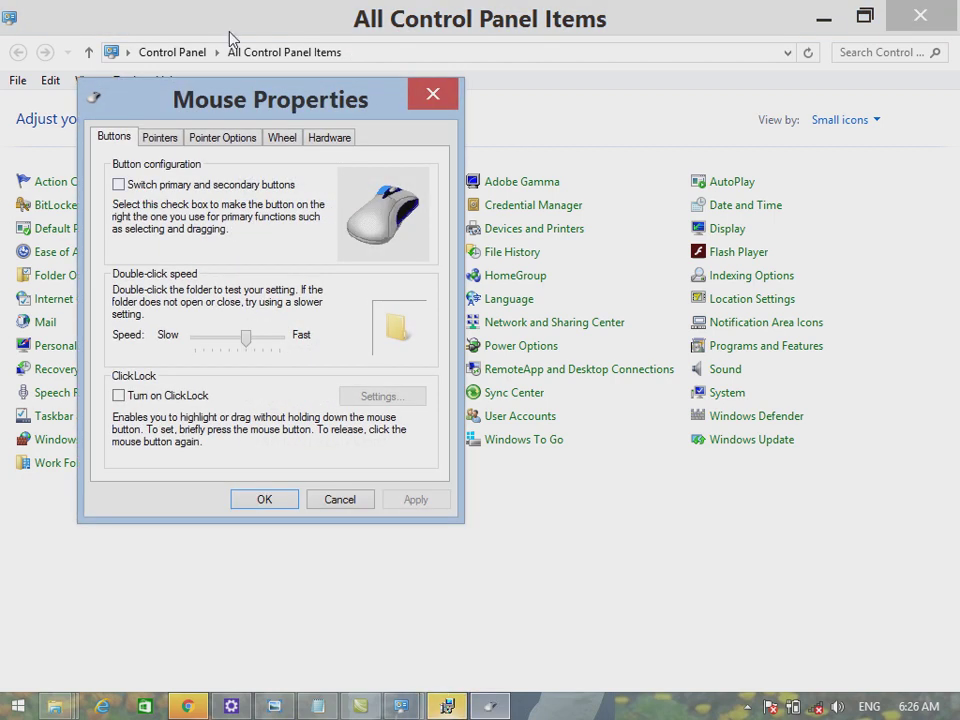
# Raise the pointer speed toward Fast on Pointer Options, apply it, and close Control Panel
pyautogui.click(250, 137)
pyautogui.moveTo(227, 206); pyautogui.dragTo(280, 208)
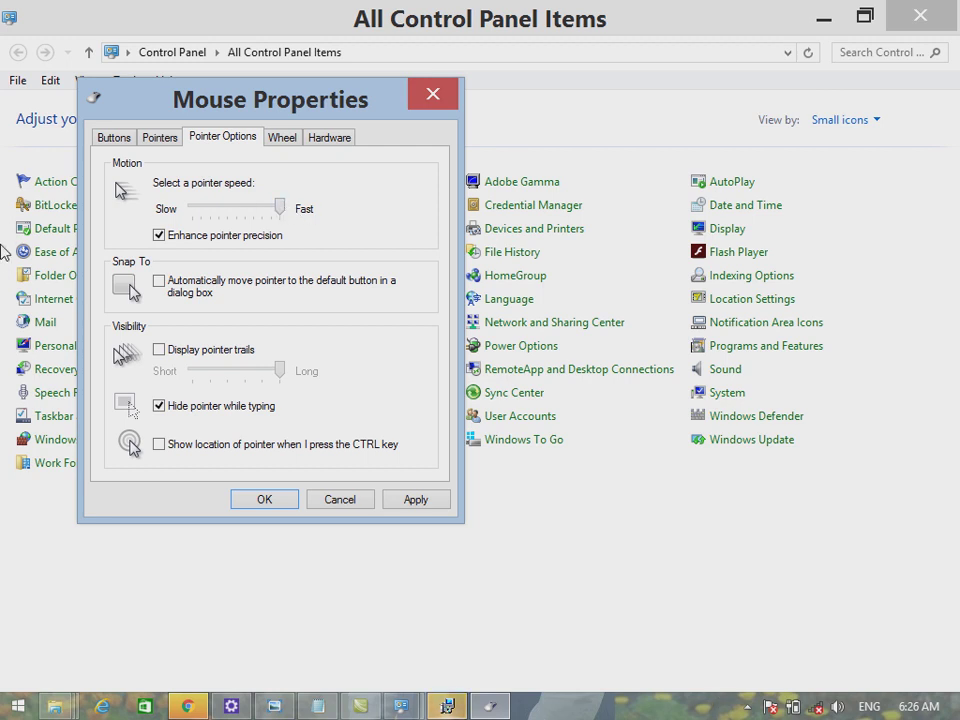
pyautogui.click(444, 502)
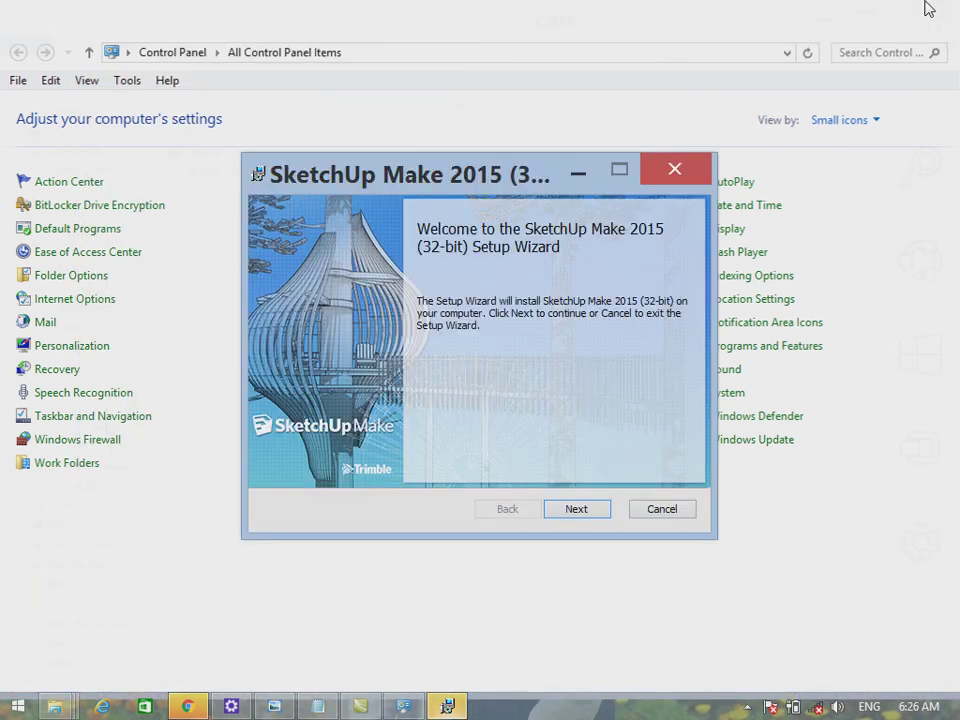
pyautogui.click(922, 12)
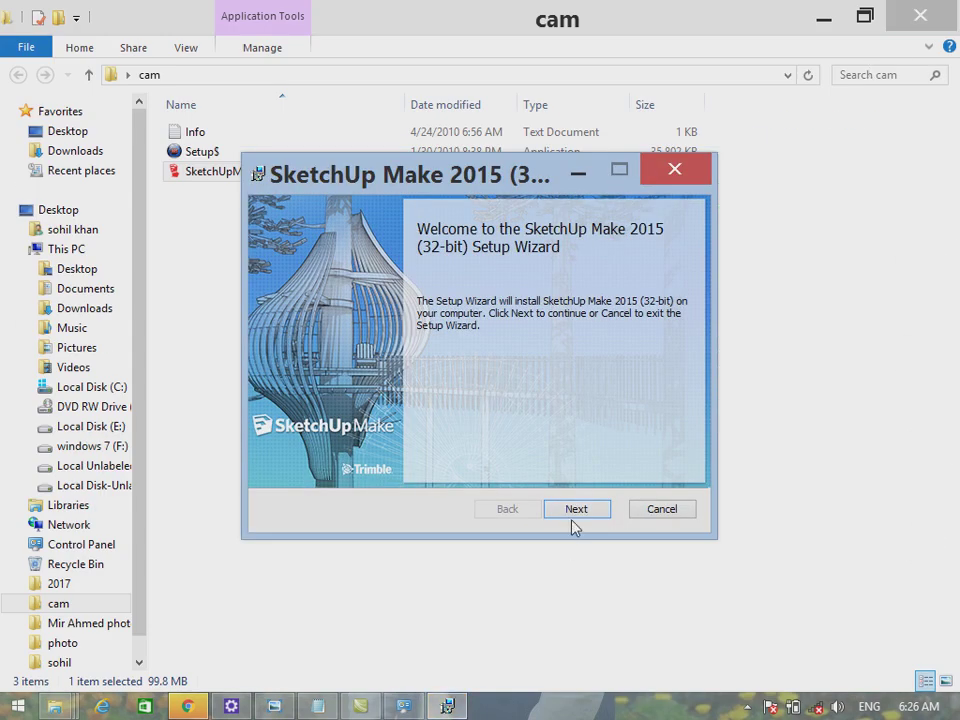
# Close the cam folder, accept the licence, and install to C:\Program Files\SketchUp\SketchUp 2015
pyautogui.click(920, 14)
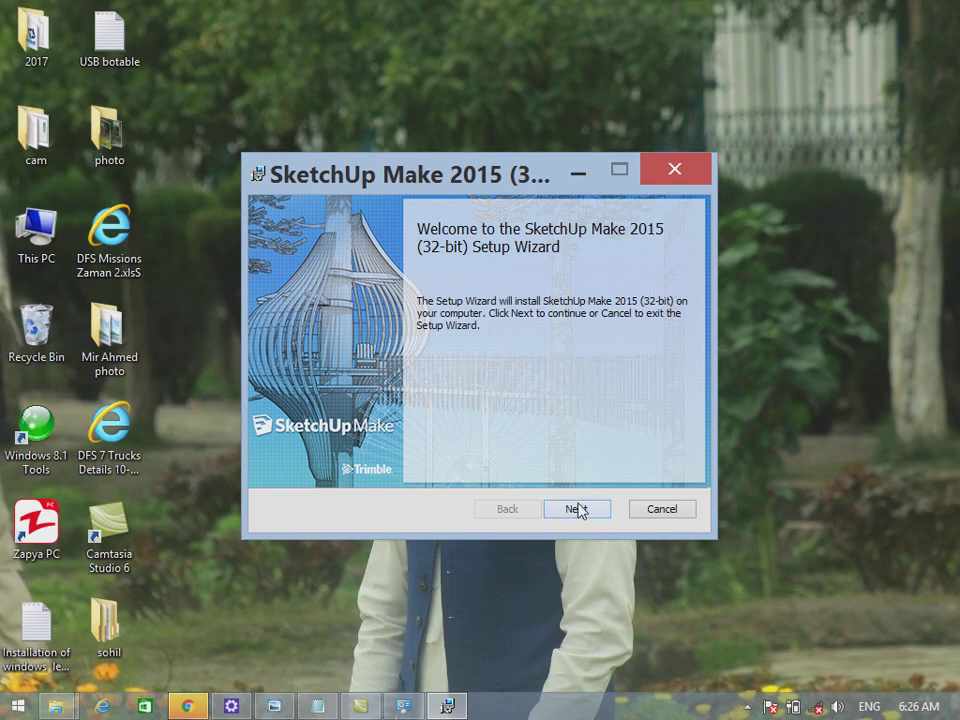
pyautogui.click(578, 509)
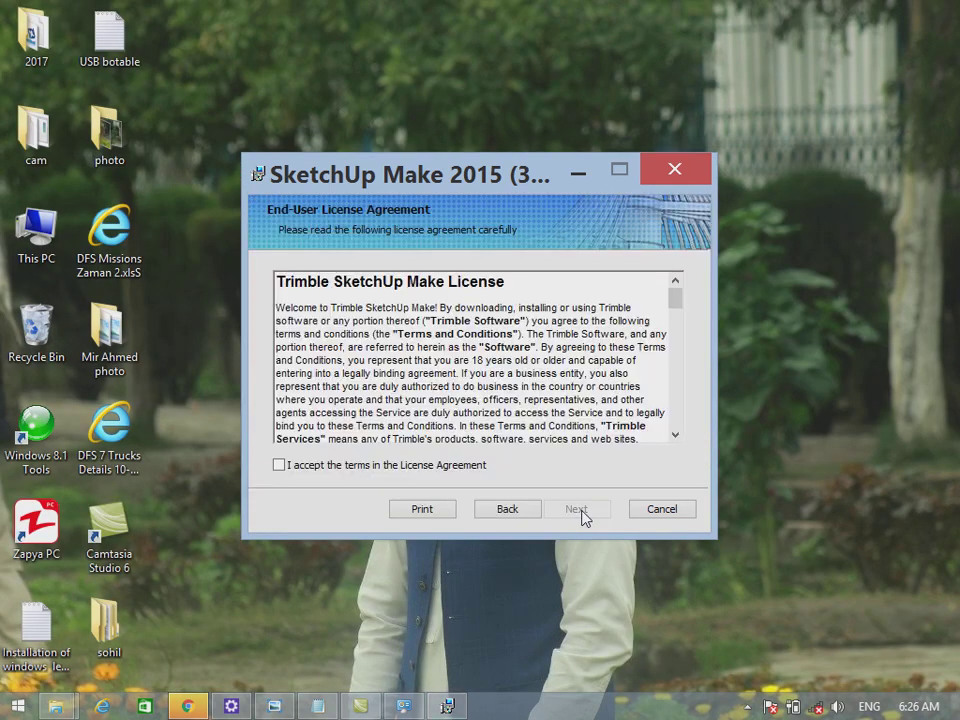
pyautogui.click(305, 473)
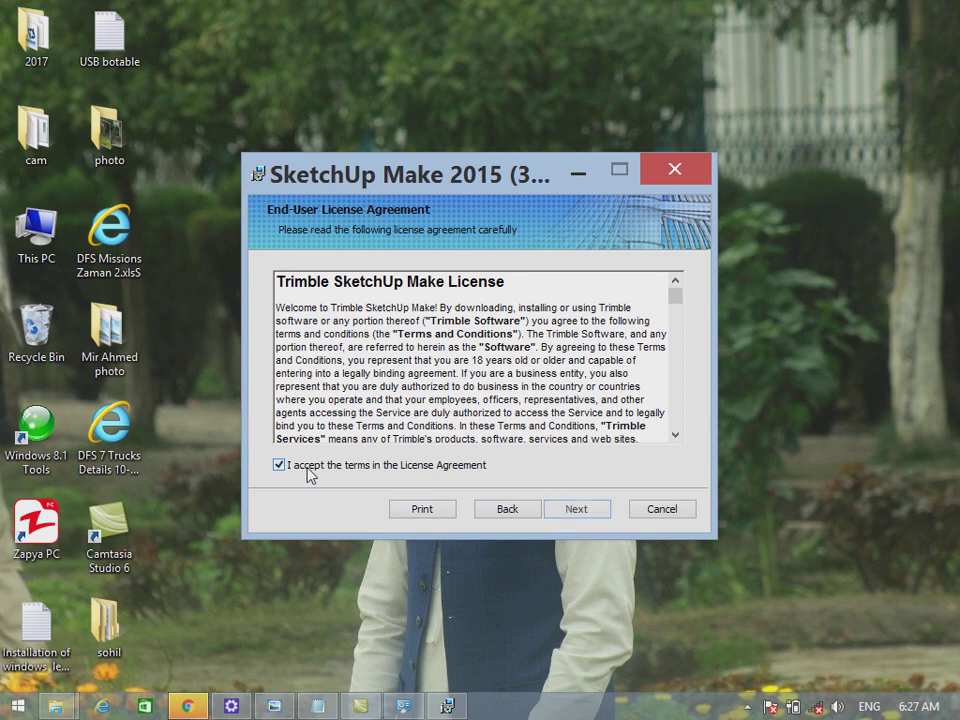
pyautogui.click(571, 510)
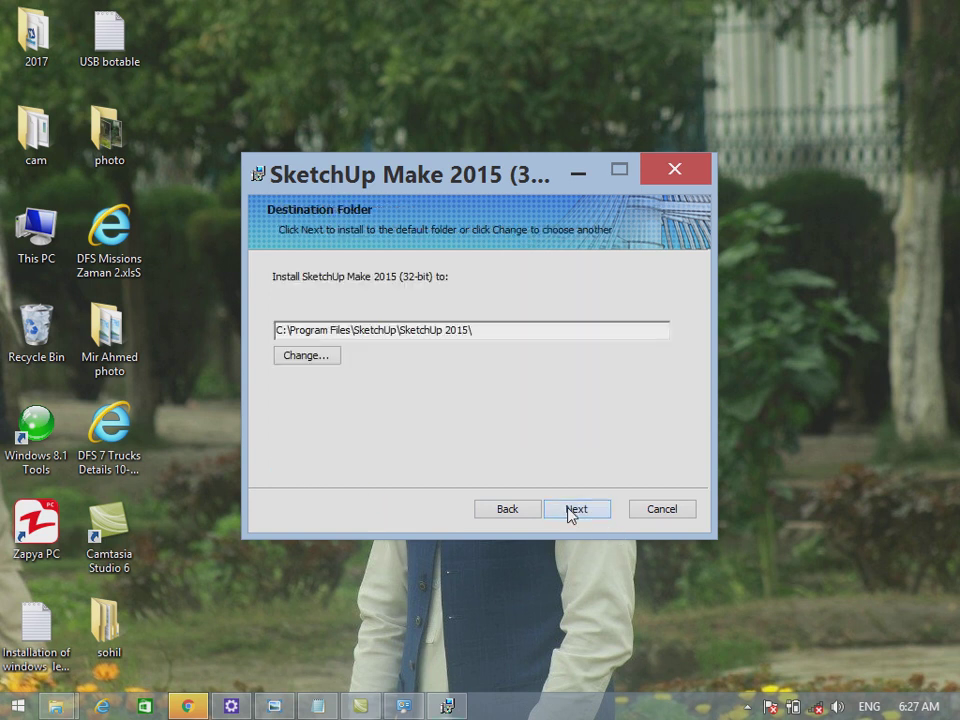
pyautogui.click(572, 511)
pyautogui.click(571, 511)
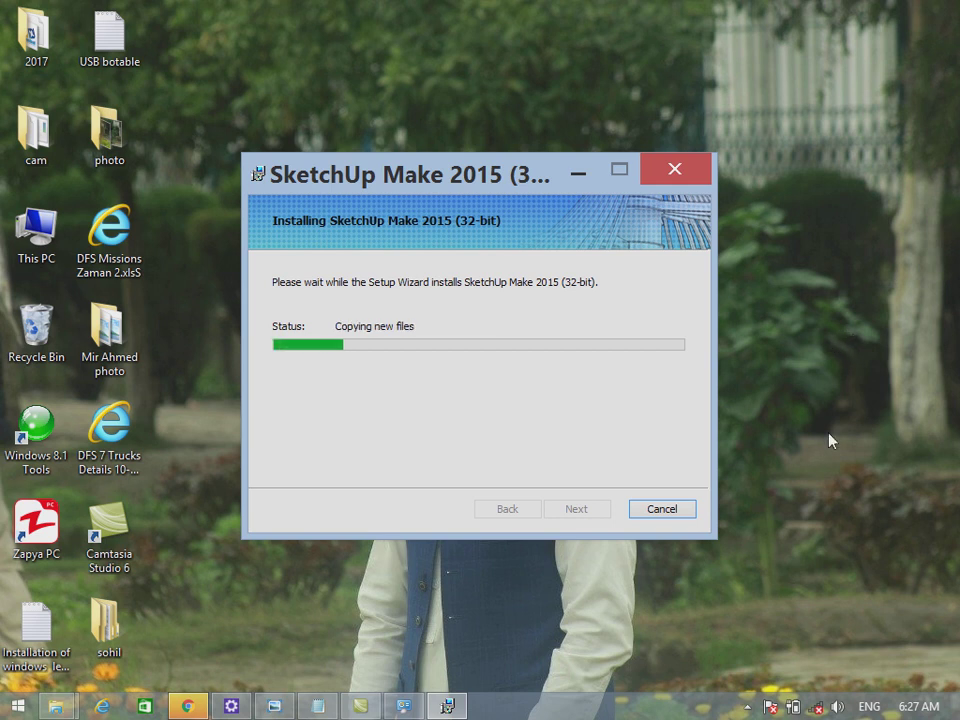
# Wait for the installation to finish, moving the installer window toward the centre
pyautogui.click(748, 706)
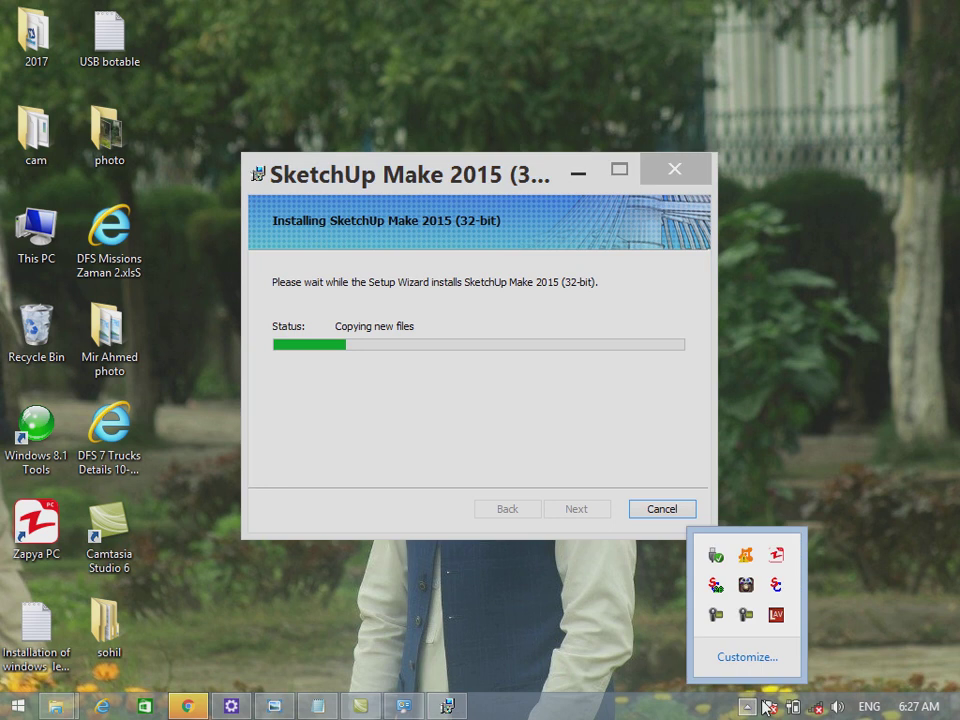
pyautogui.click(786, 91)
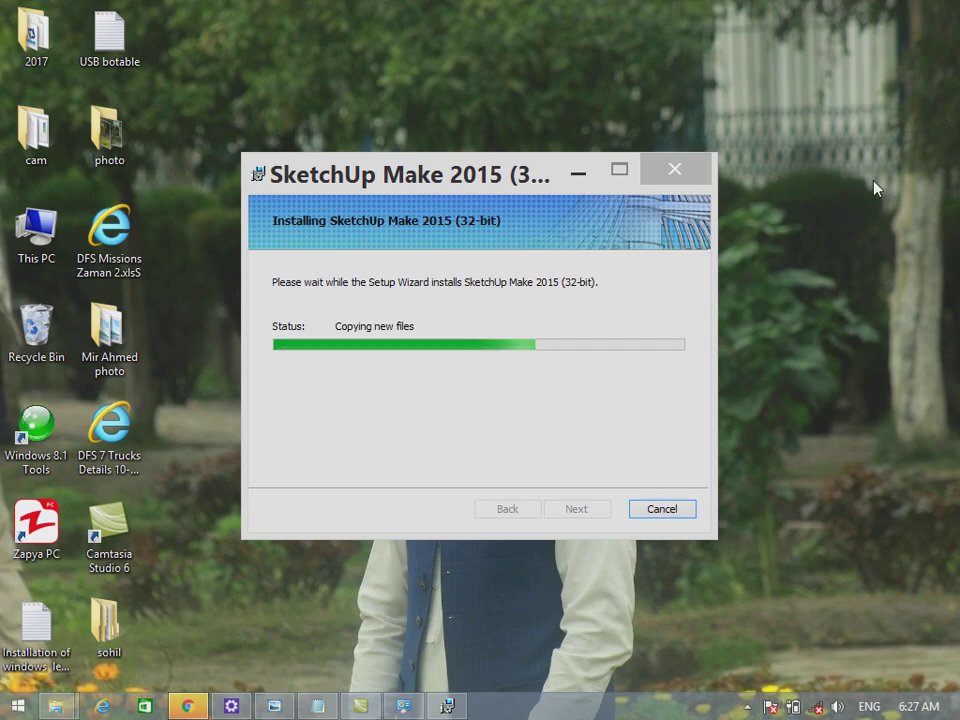
pyautogui.press('super+period')
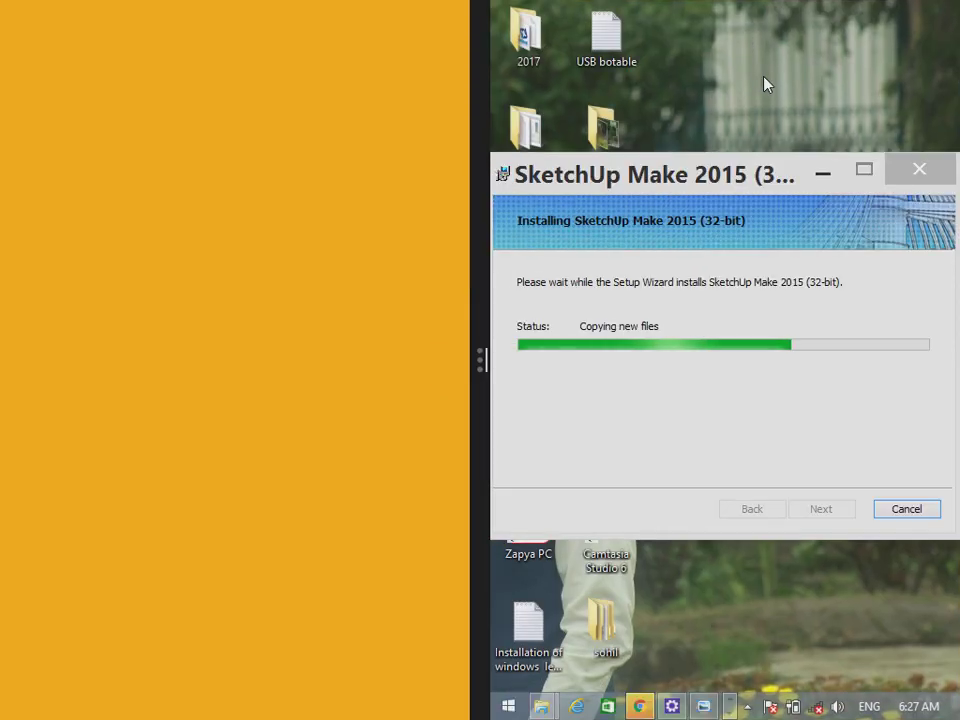
pyautogui.moveTo(895, 14); pyautogui.dragTo(380, 115)
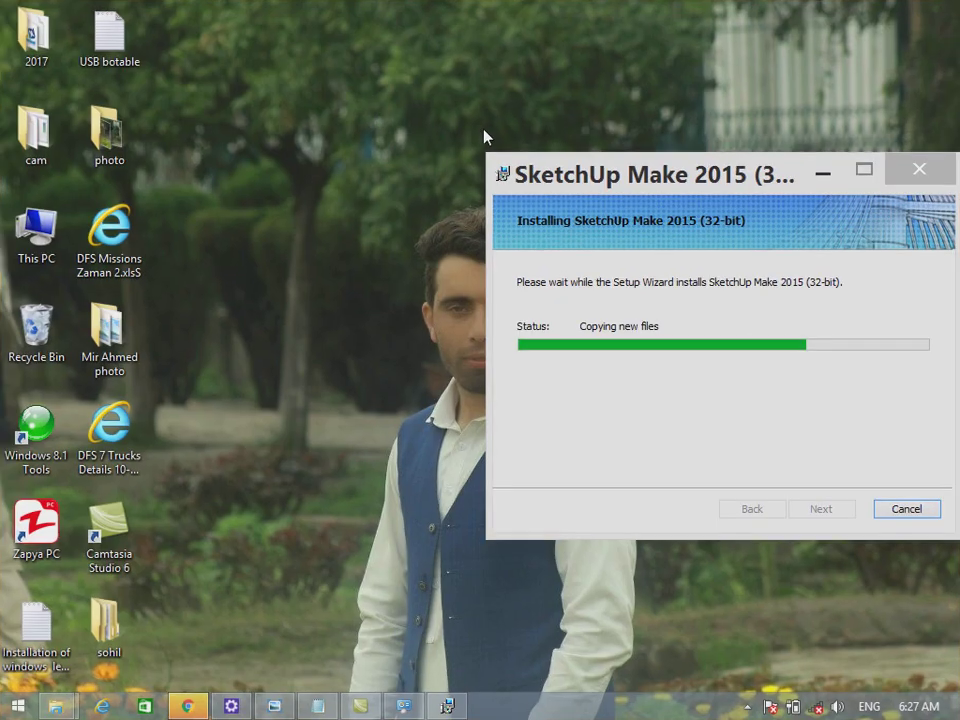
pyautogui.moveTo(650, 188)
pyautogui.mouseDown()
pyautogui.moveTo(435, 147)
pyautogui.moveTo(447, 153)
pyautogui.mouseUp()
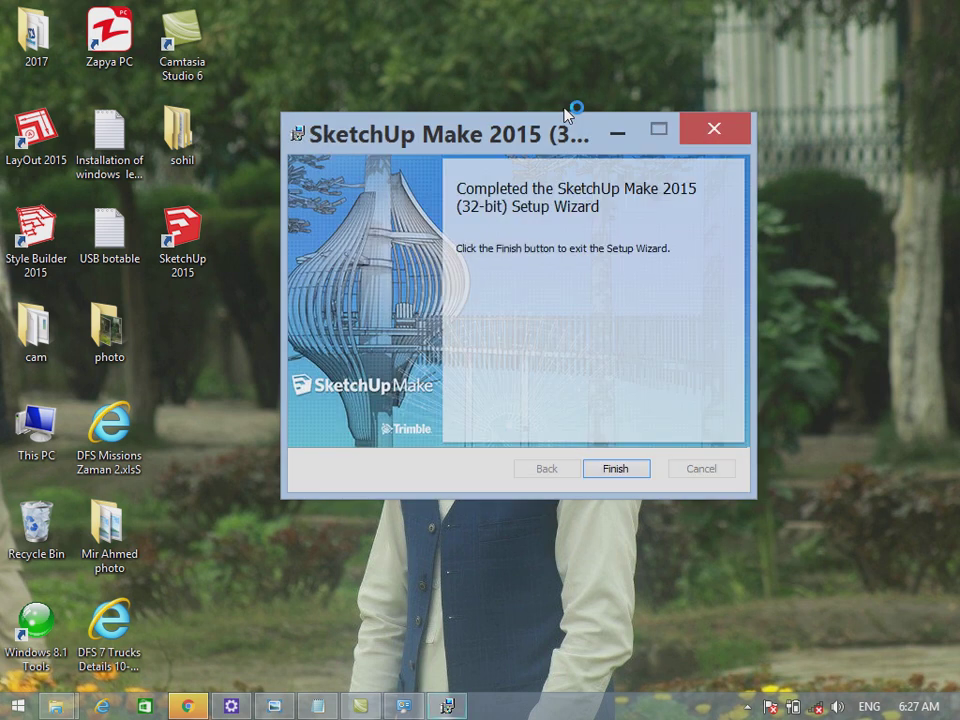
# Exit the completed Setup Wizard with Finish
pyautogui.click(623, 471)
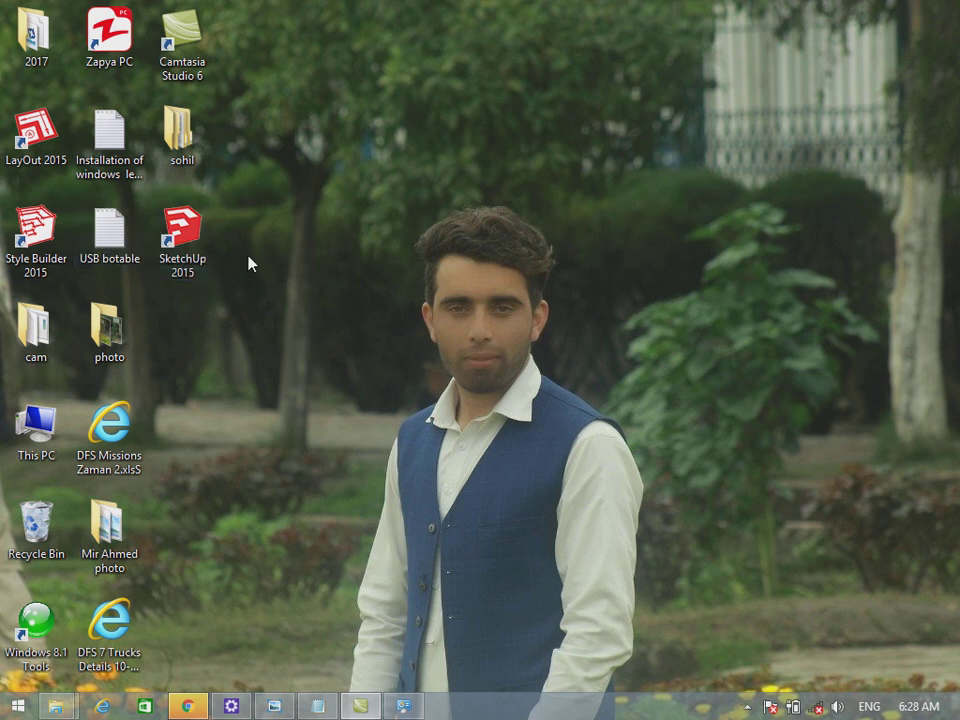
# Launch SketchUp 2015 from its desktop icon and reposition the Welcome to SketchUp window
pyautogui.doubleClick(185, 240)
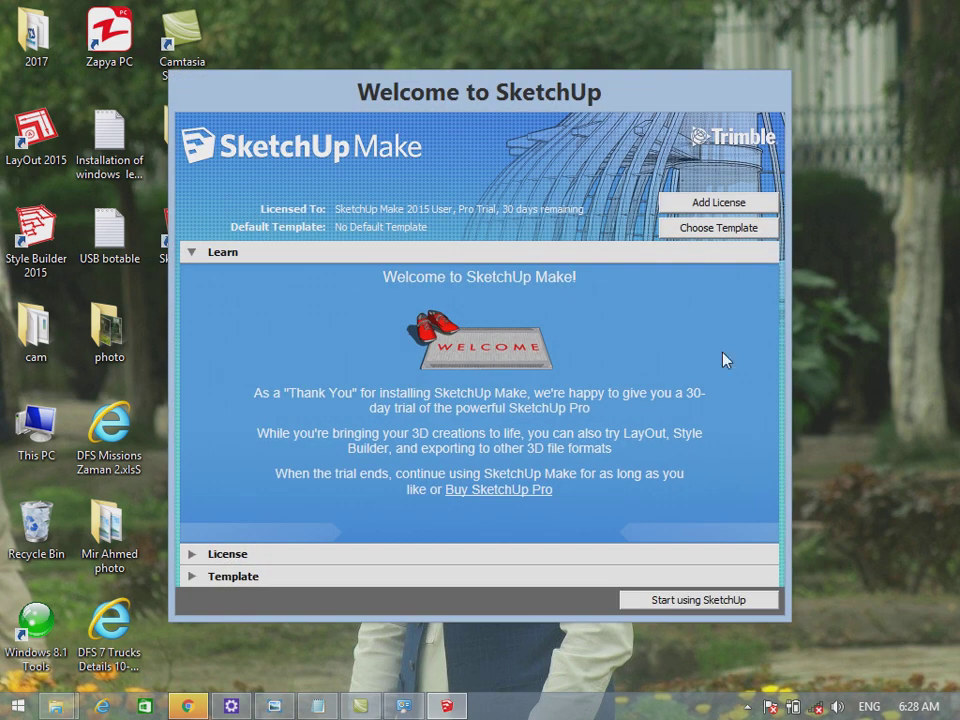
pyautogui.moveTo(447, 101); pyautogui.dragTo(560, 99)
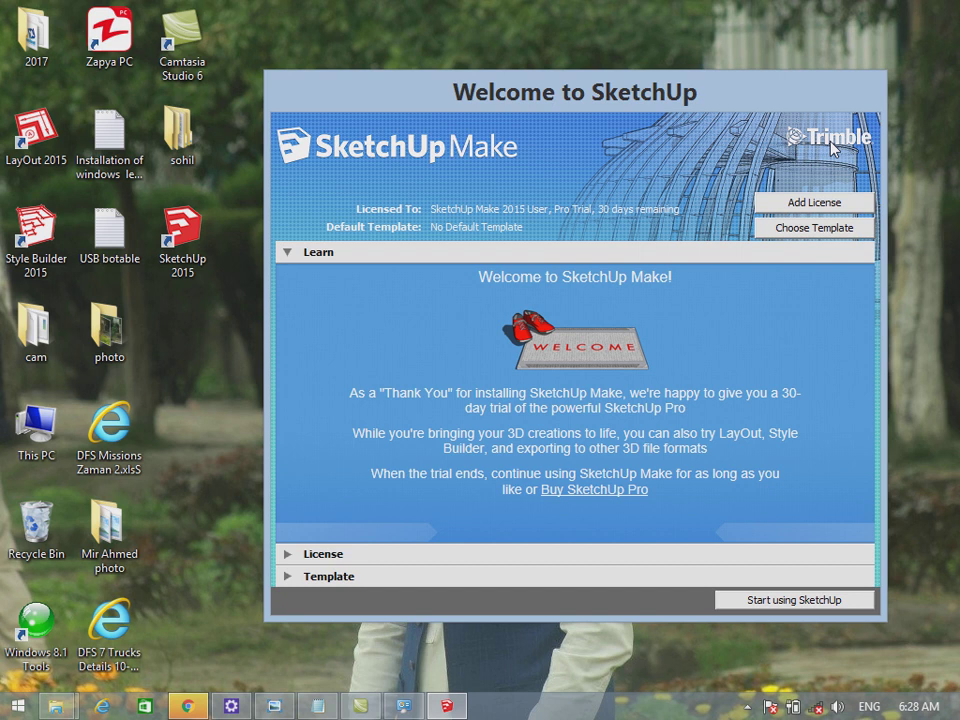
pyautogui.moveTo(517, 88); pyautogui.dragTo(516, 87)
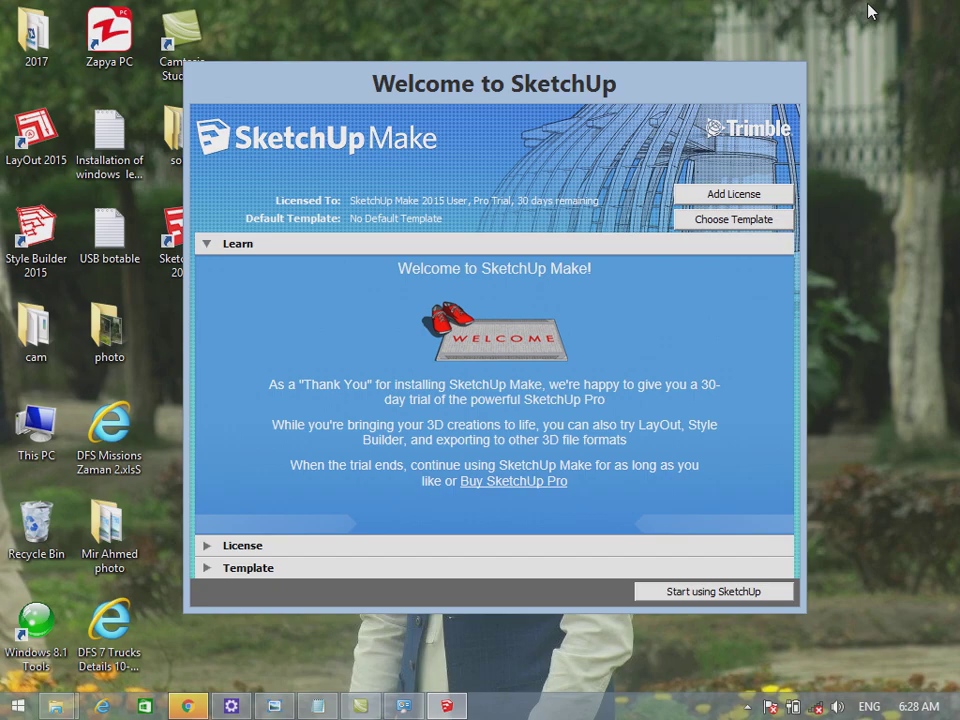
pyautogui.moveTo(868, 12)
pyautogui.mouseDown()
pyautogui.moveTo(728, 52)
pyautogui.moveTo(671, 52)
pyautogui.mouseUp()
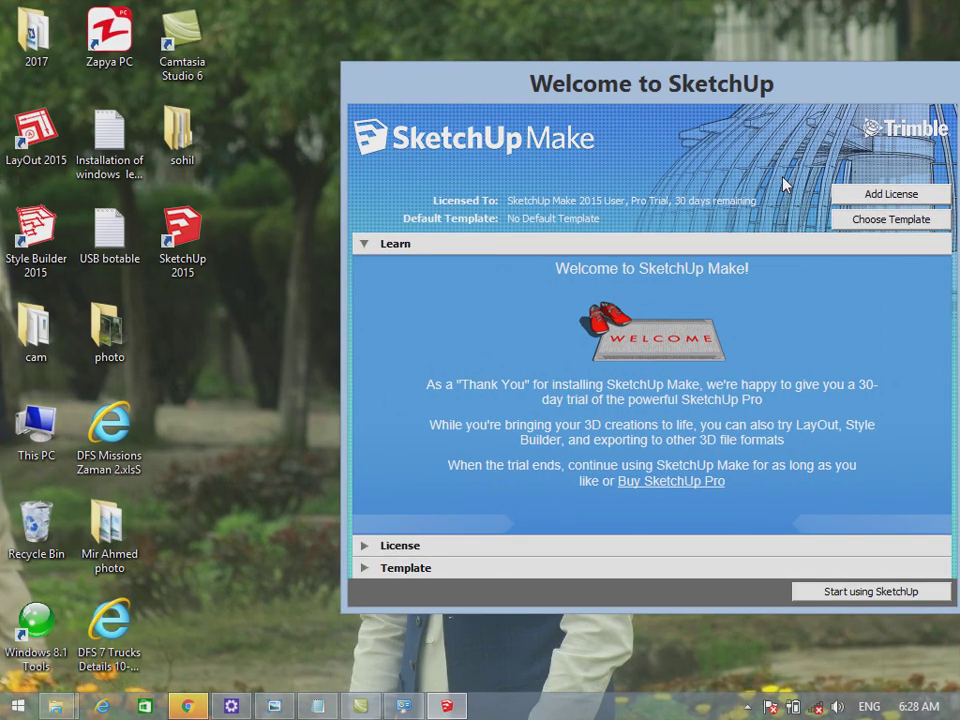
pyautogui.moveTo(729, 86); pyautogui.dragTo(596, 77)
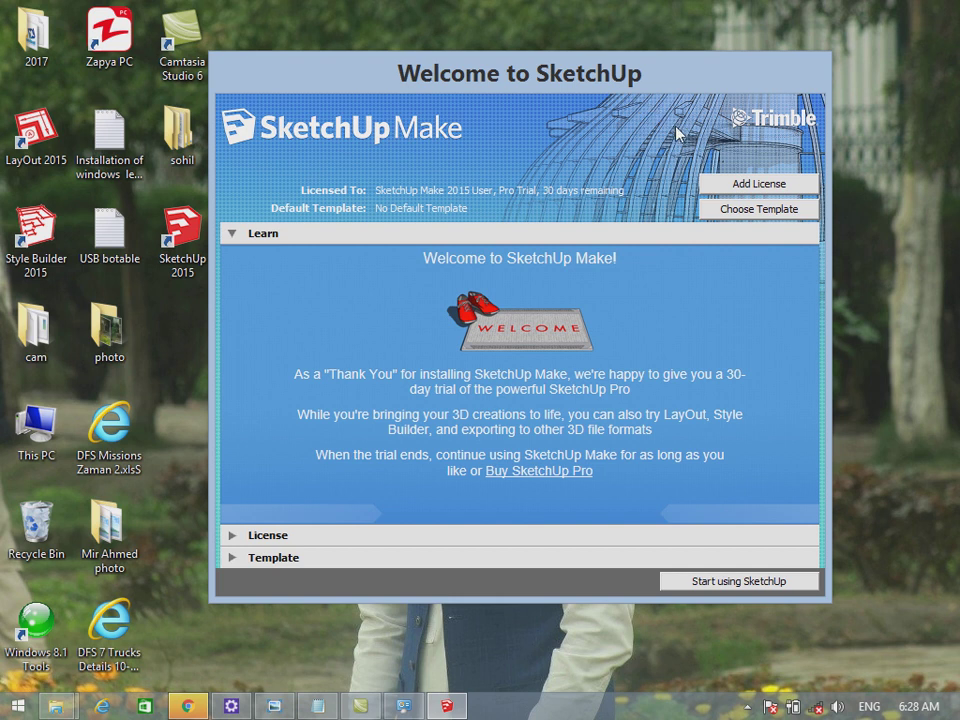
# Make Simple Template - Meters the default template and start a new model
pyautogui.click(735, 216)
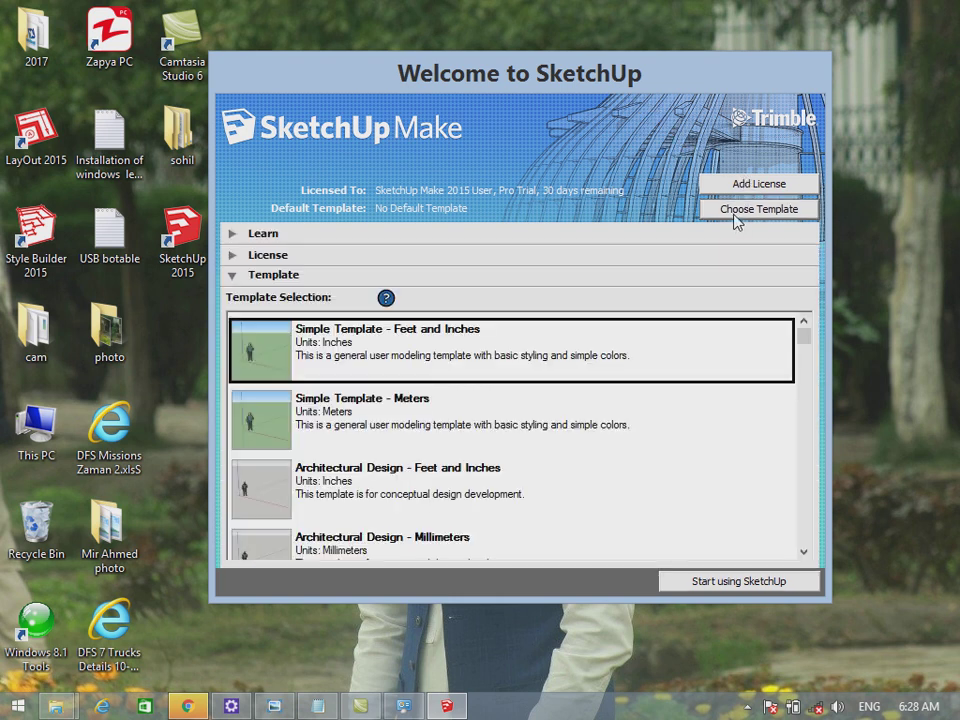
pyautogui.click(424, 443)
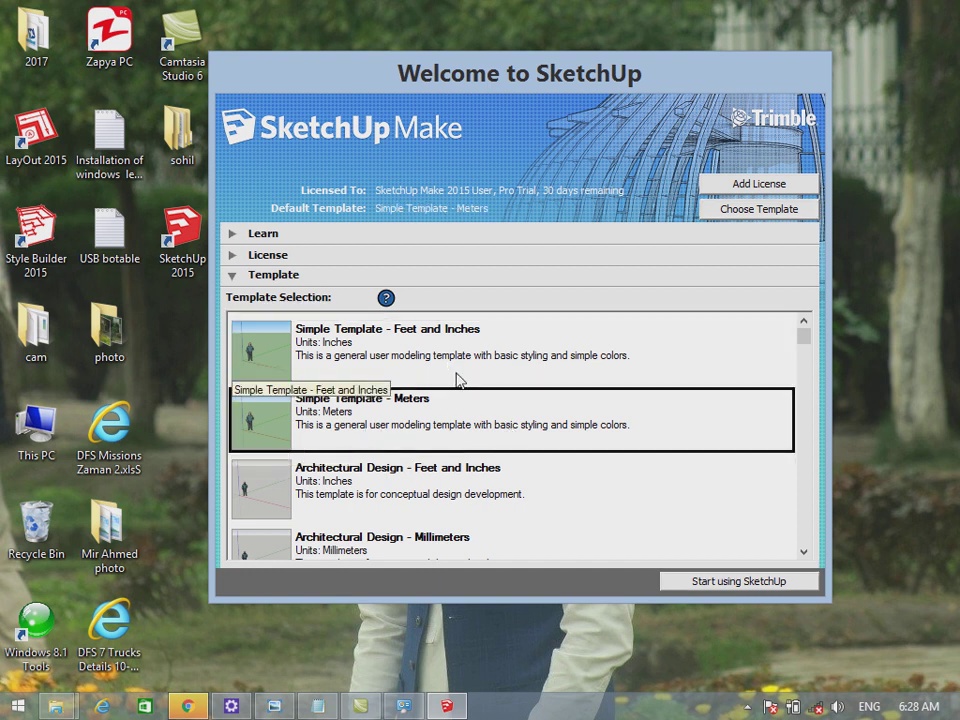
pyautogui.click(405, 345)
pyautogui.click(421, 418)
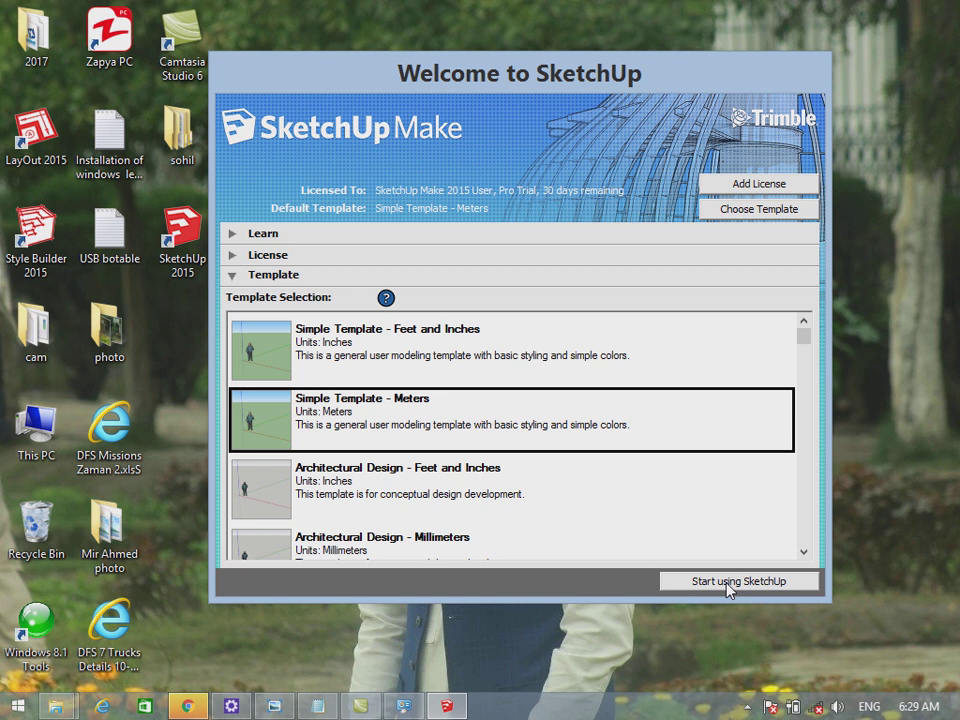
pyautogui.click(728, 582)
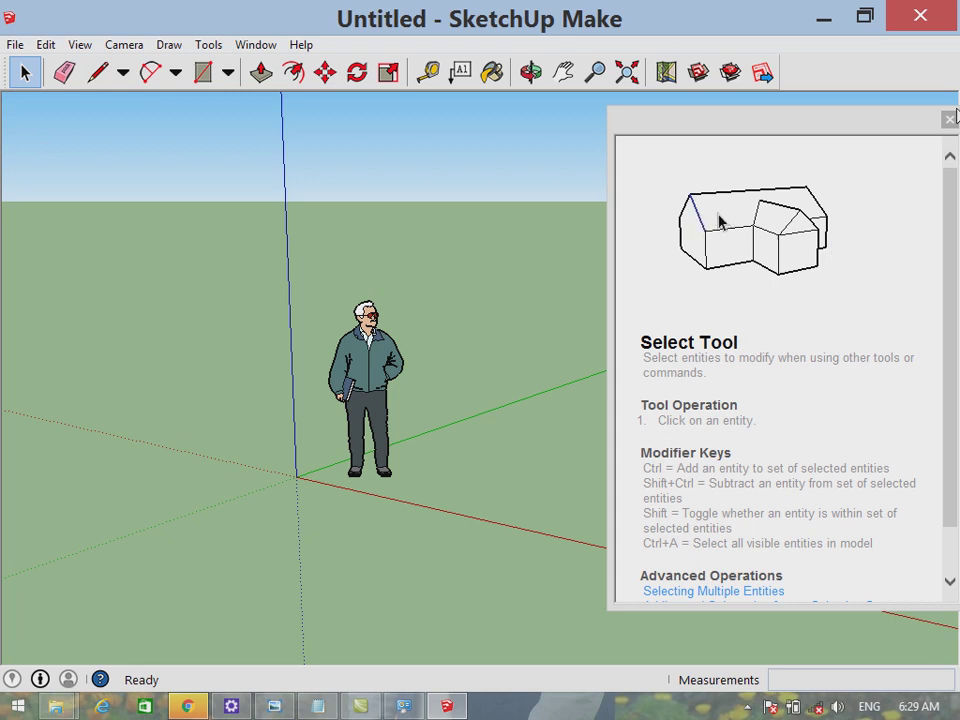
# Close the Select Tool instructor panel and orbit to look down on the model
pyautogui.click(949, 119)
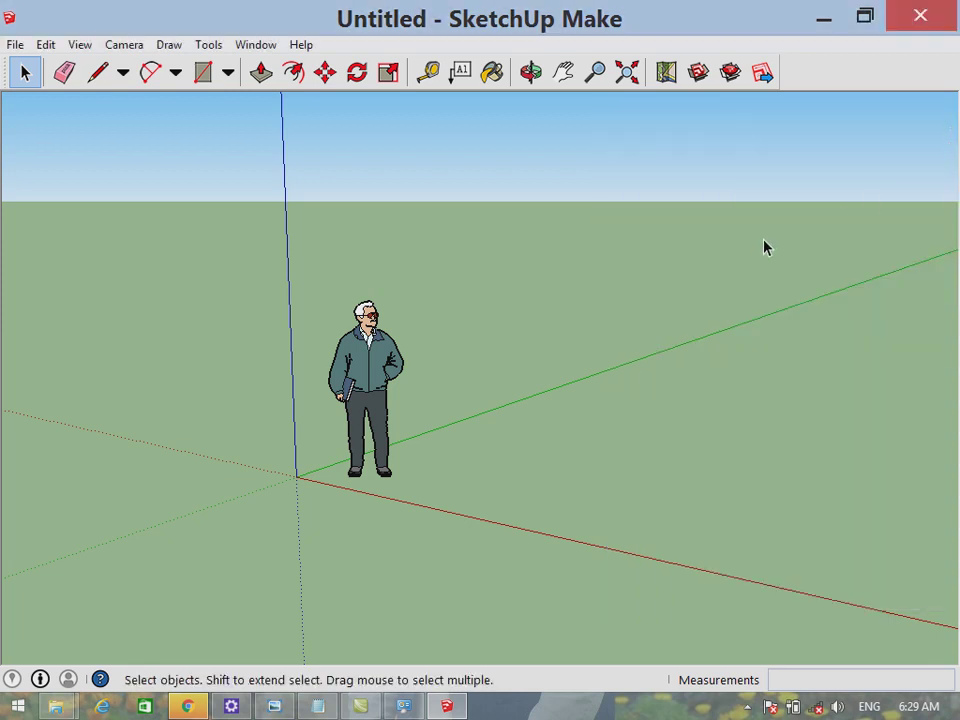
pyautogui.click(531, 72)
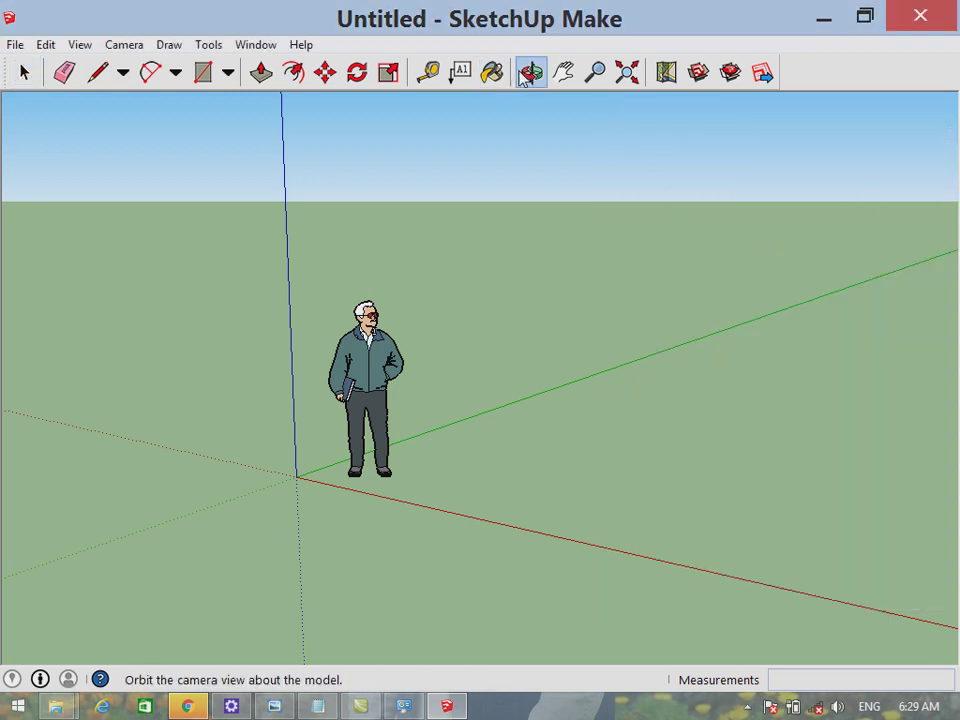
pyautogui.moveTo(746, 253)
pyautogui.mouseDown()
pyautogui.moveTo(568, 322)
pyautogui.moveTo(47, 332)
pyautogui.moveTo(68, 330)
pyautogui.mouseUp()
pyautogui.scroll(-2, 563, 293)
pyautogui.scroll(-3, 575, 314)
pyautogui.moveTo(575, 314)
pyautogui.mouseDown()
pyautogui.moveTo(443, 343)
pyautogui.moveTo(578, 358)
pyautogui.mouseUp()
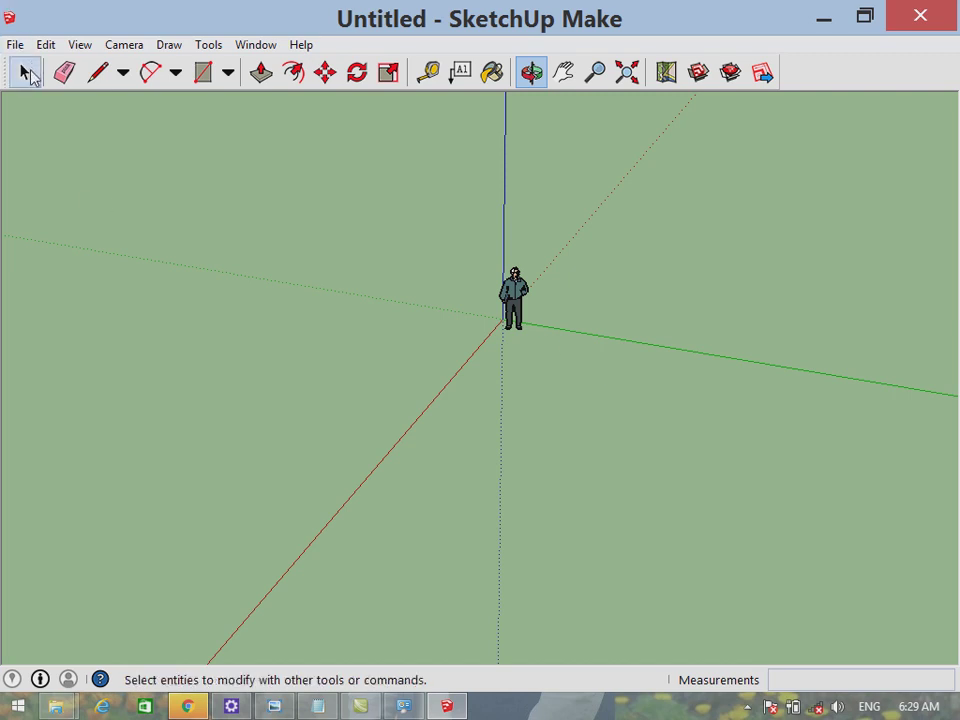
pyautogui.click(25, 72)
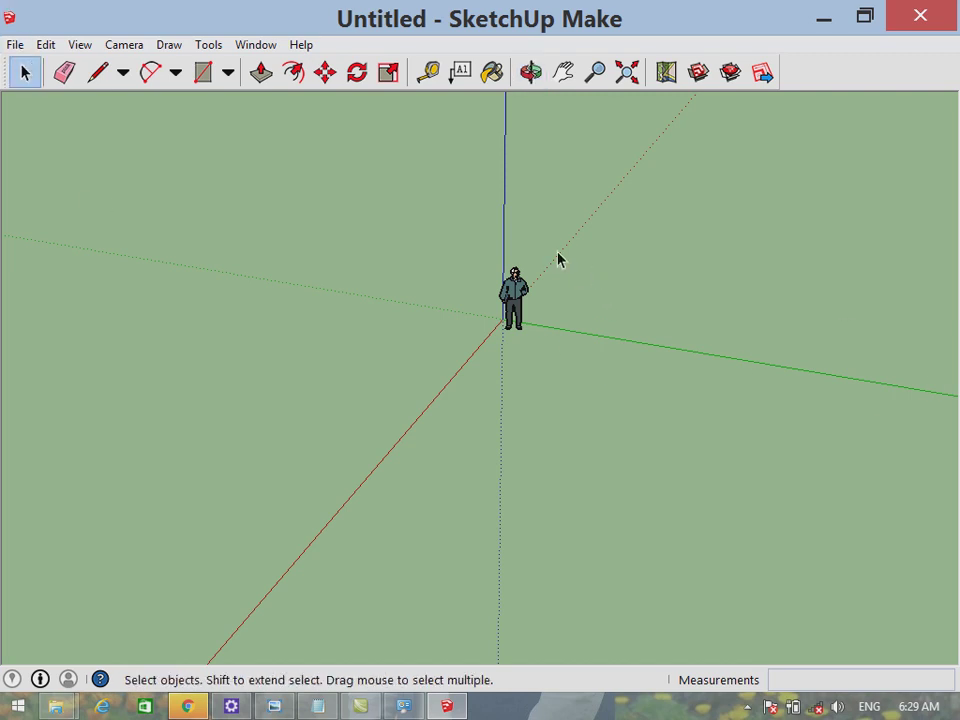
pyautogui.scroll(2, 558, 263)
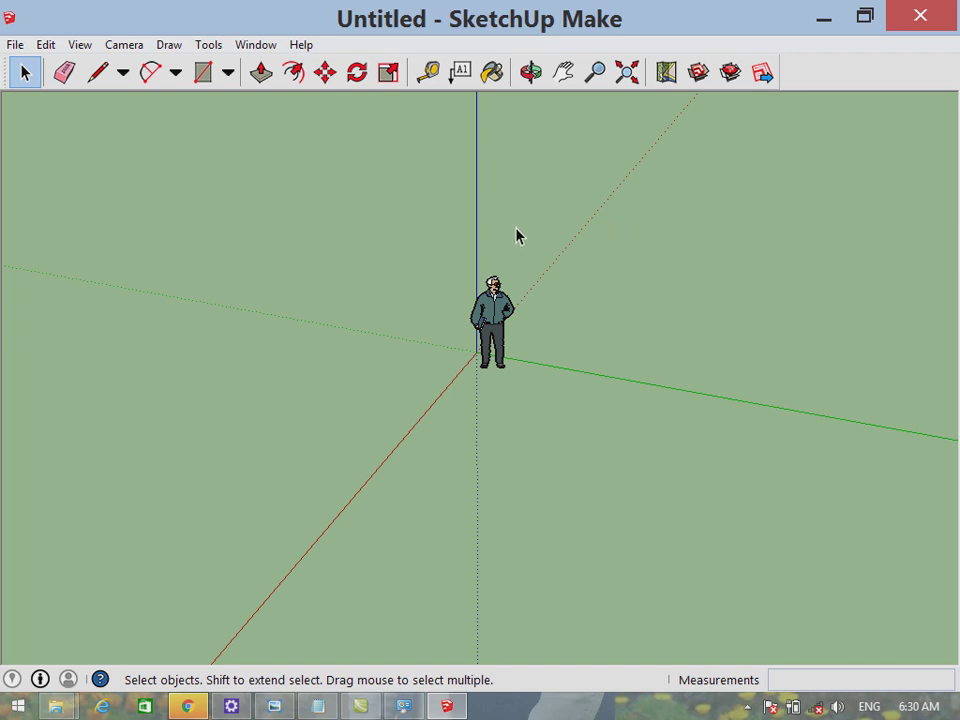
# Box-select the figure and empty areas near the axes, then show the hidden tray icons
pyautogui.moveTo(542, 215); pyautogui.dragTo(485, 397)
pyautogui.click(485, 397)
pyautogui.moveTo(806, 347); pyautogui.dragTo(758, 438)
pyautogui.moveTo(394, 443); pyautogui.dragTo(334, 500)
pyautogui.moveTo(512, 176); pyautogui.dragTo(390, 237)
pyautogui.click(747, 706)
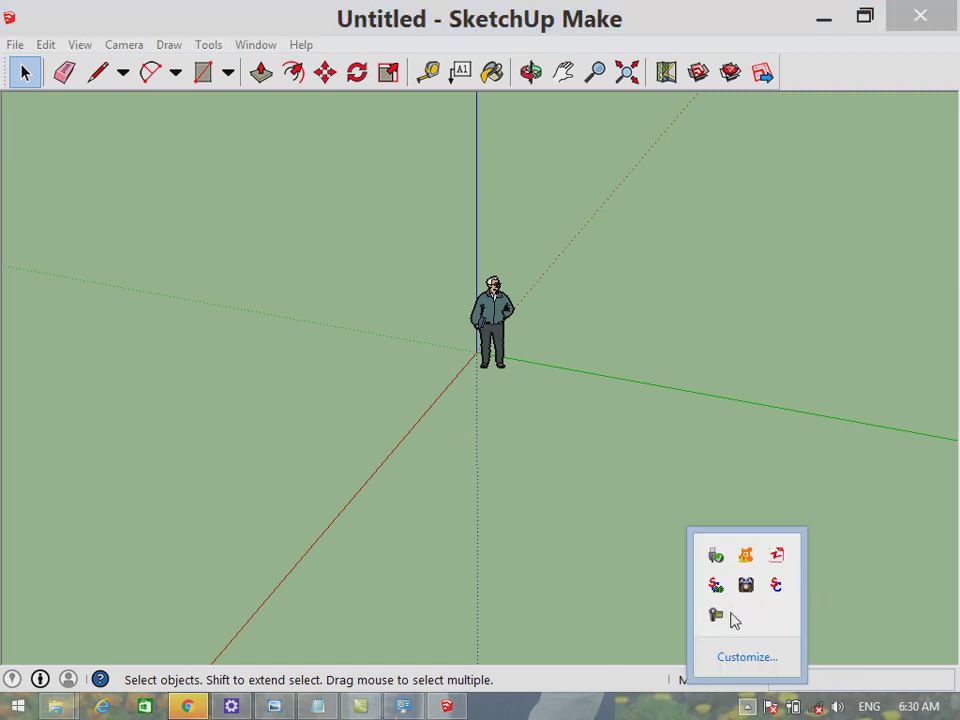